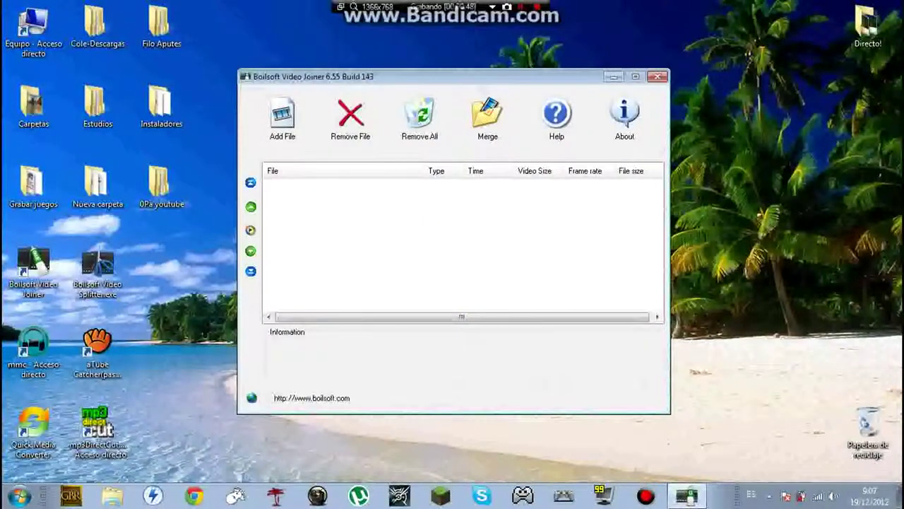
Open the Directo! folder from the desktop and arrange its window side by side with the video joiner
drag(452, 76, 433, 41)
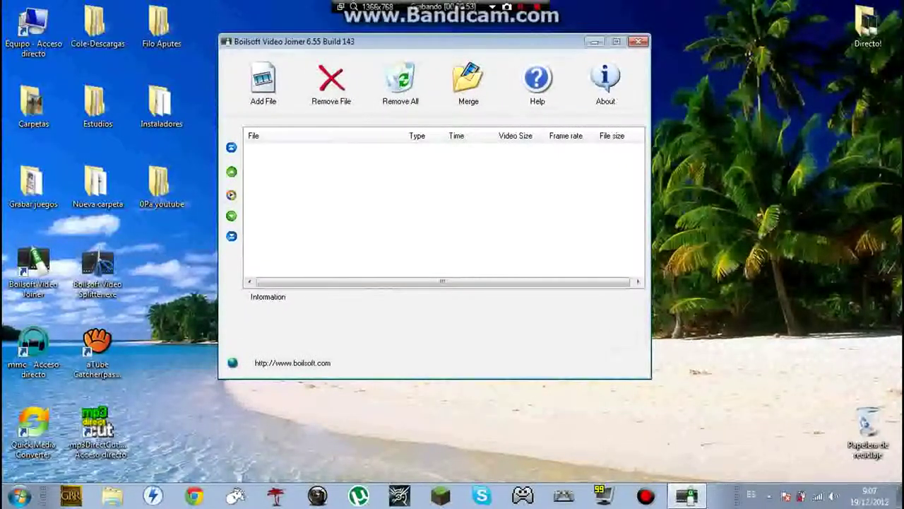
double_click(868, 26)
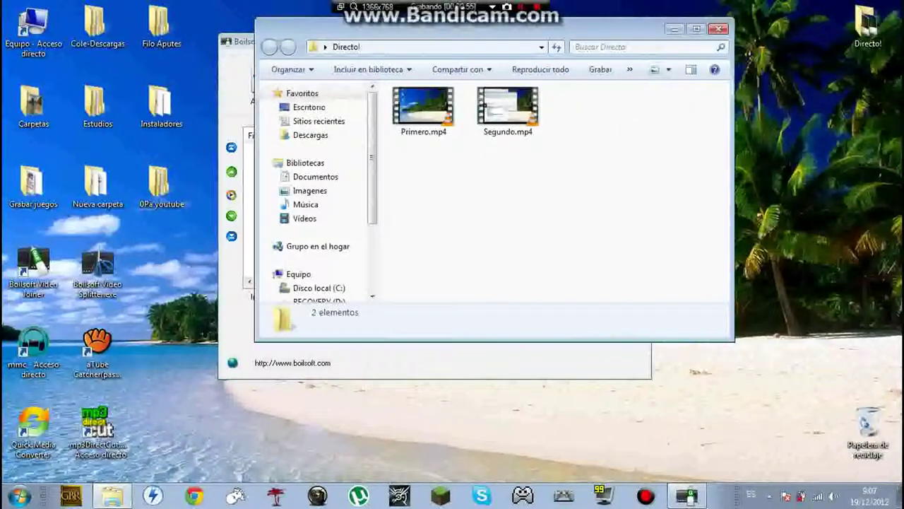
key(super+Right)
drag(381, 42, 211, 126)
drag(301, 125, 303, 83)
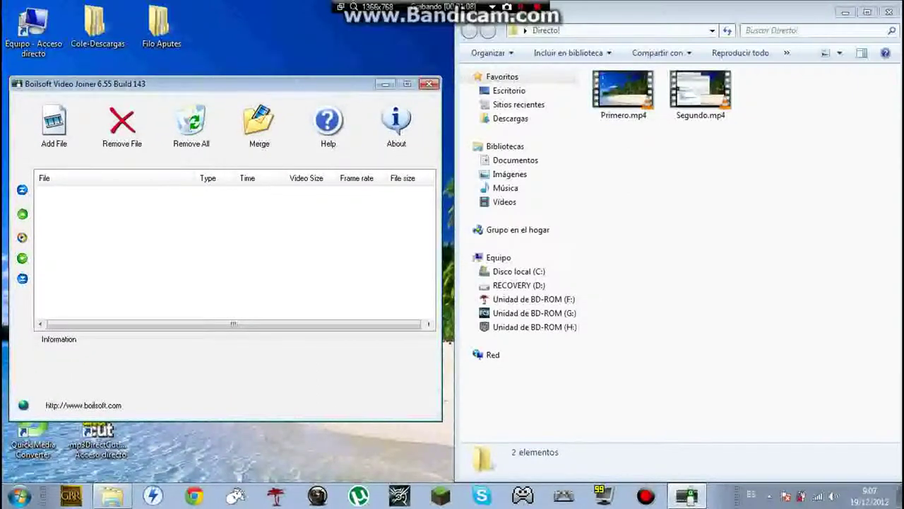
Try adding Segundo.mp4 ahead of Primero.mp4 to the join list, and clear the whole list
click(623, 95)
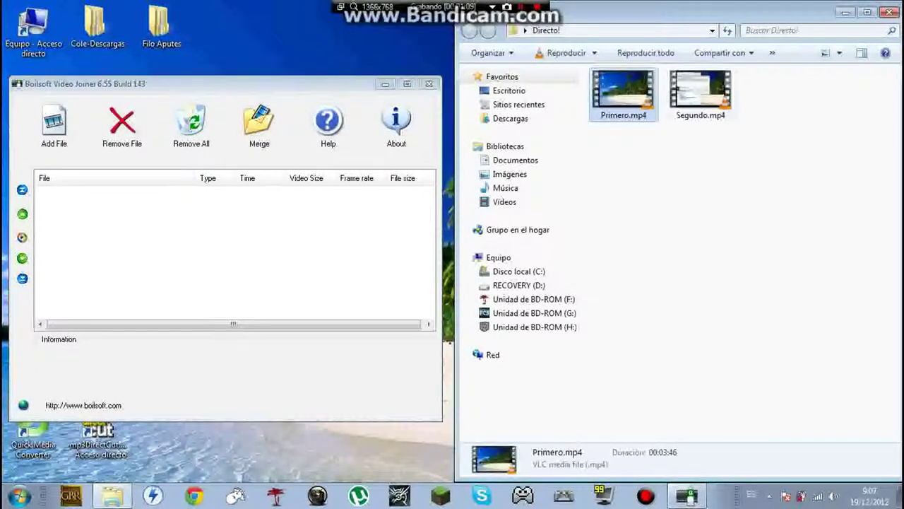
click(700, 95)
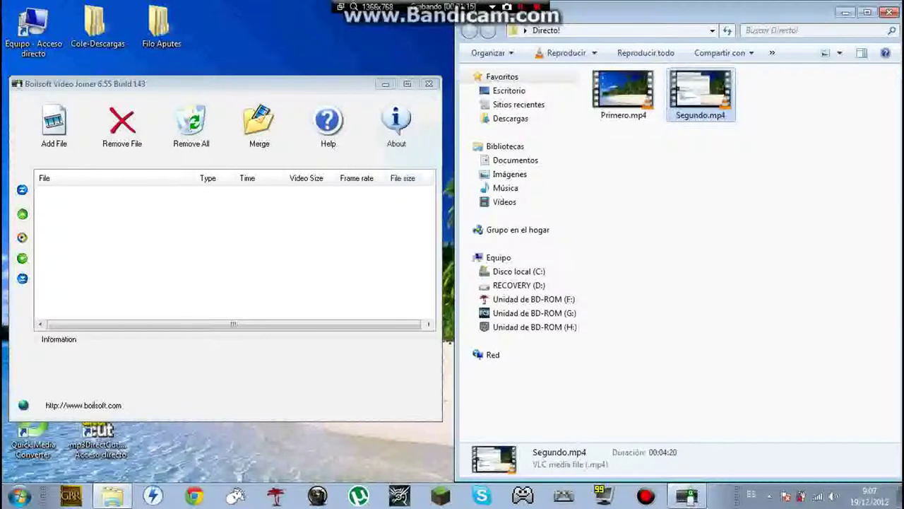
drag(700, 94, 339, 233)
drag(623, 95, 325, 240)
click(127, 192)
click(211, 262)
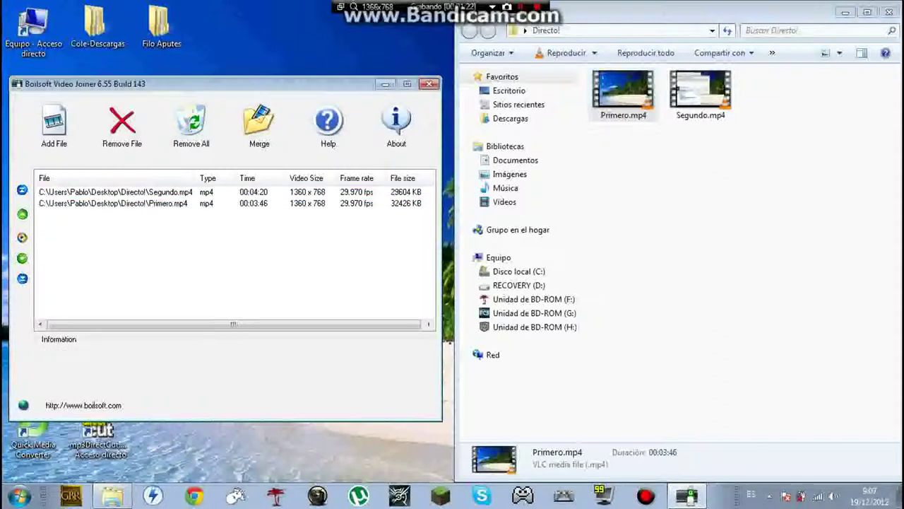
click(127, 193)
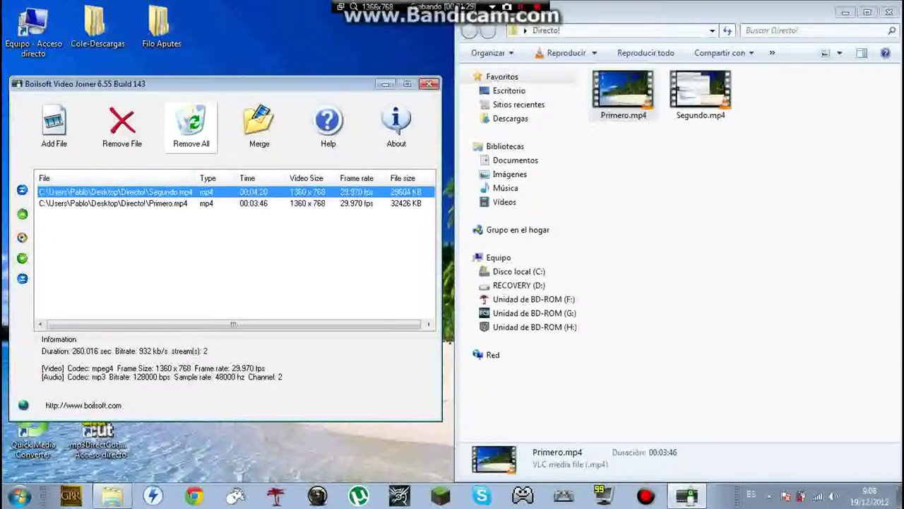
click(191, 123)
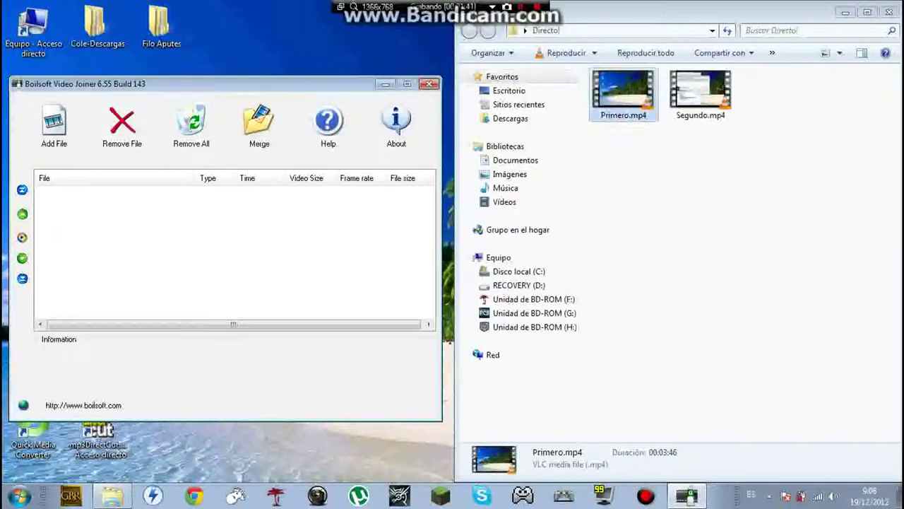
Add Primero.mp4 and Segundo.mp4 together from the Directo! folder to the join list, with Primero.mp4 first
drag(715, 176, 234, 247)
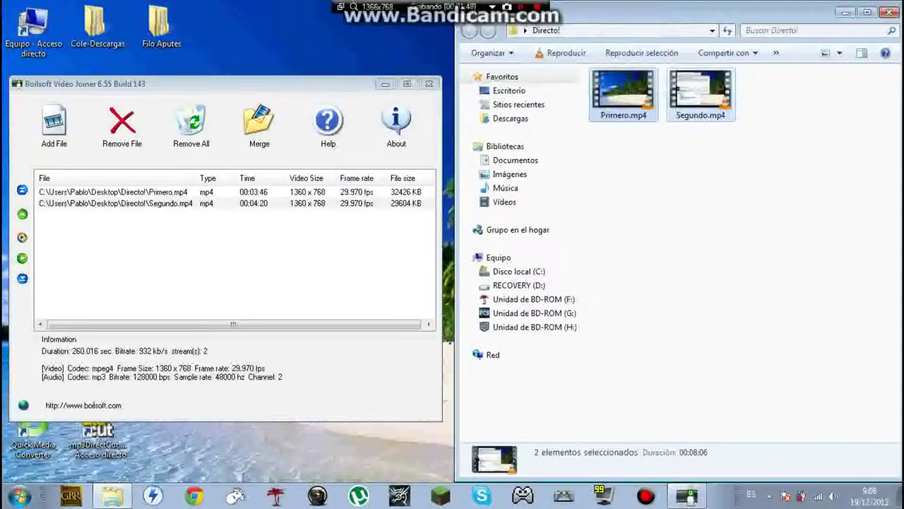
click(666, 219)
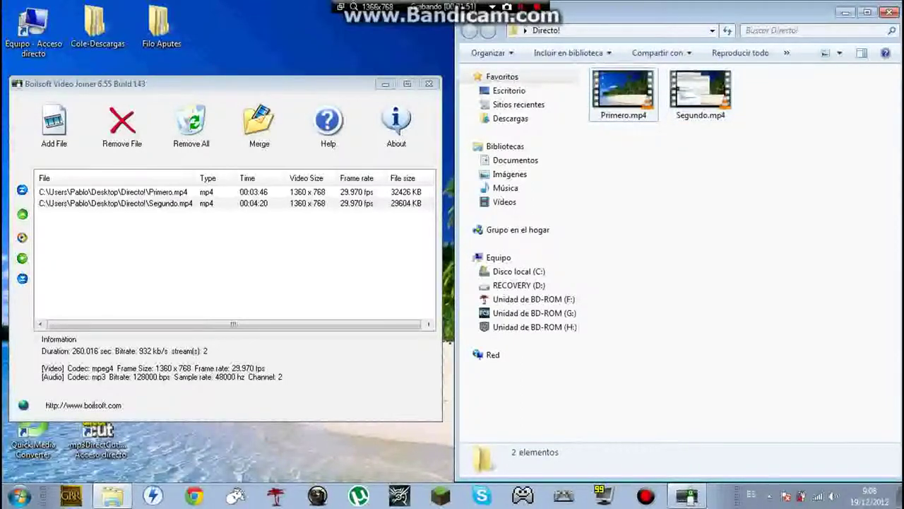
drag(728, 172, 640, 88)
click(700, 96)
drag(699, 95, 689, 152)
drag(623, 95, 635, 104)
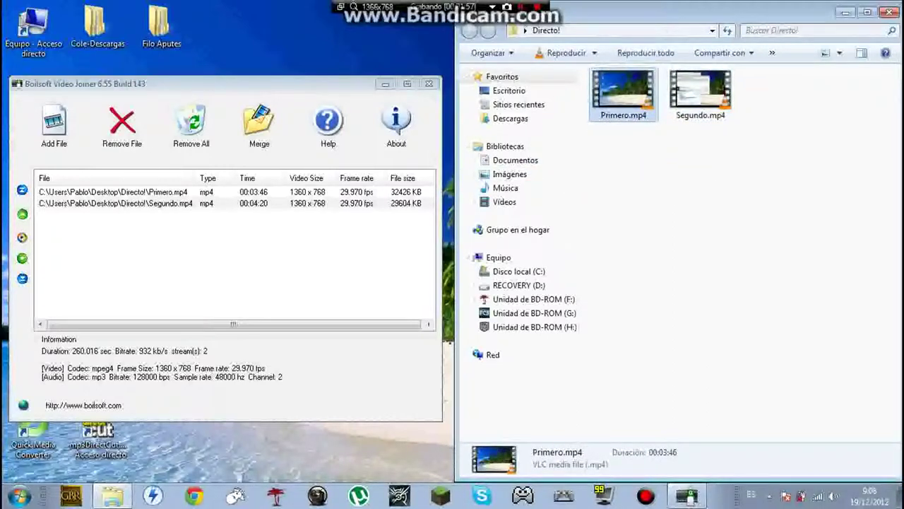
click(234, 261)
Check the order and stream information of Primero.mp4 and Segundo.mp4 in the join list
click(141, 193)
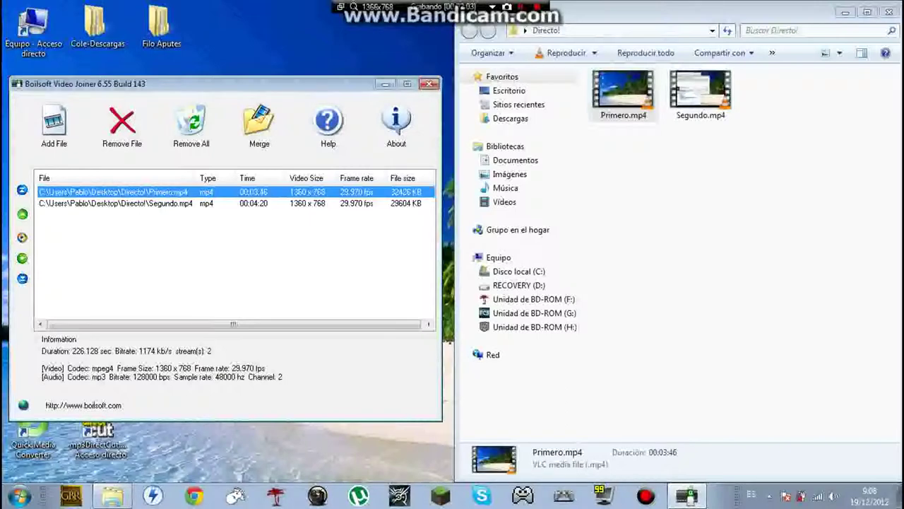
click(142, 204)
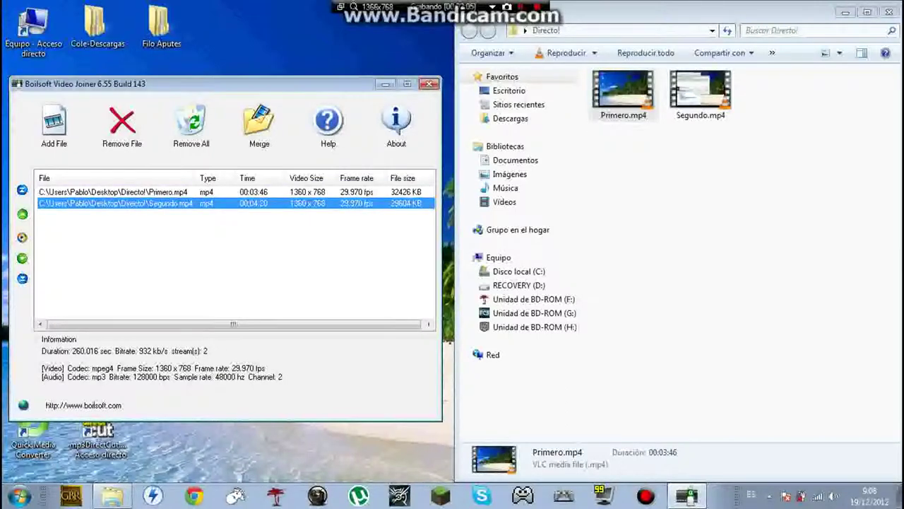
click(141, 193)
click(169, 248)
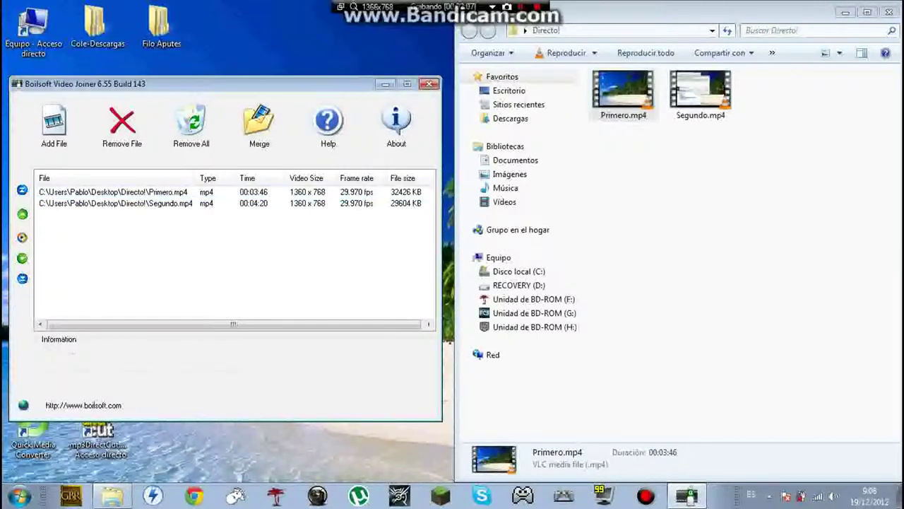
click(141, 203)
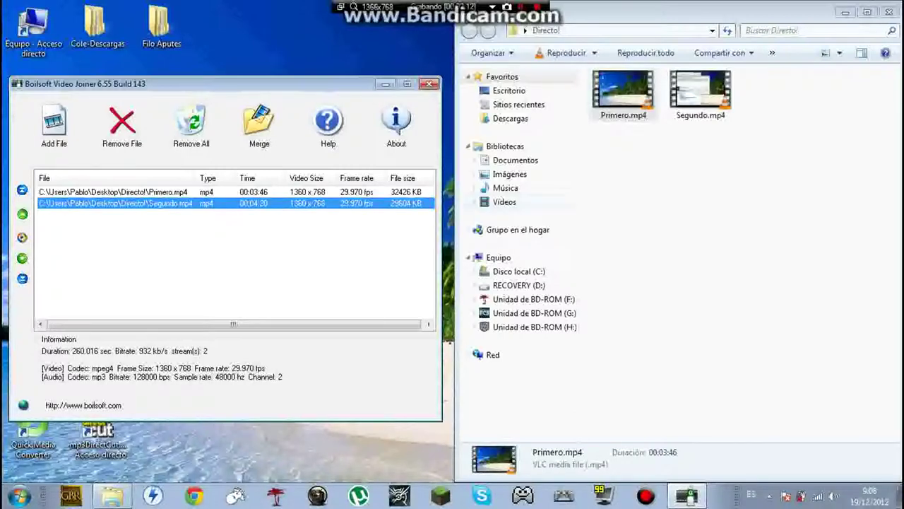
click(678, 247)
click(233, 261)
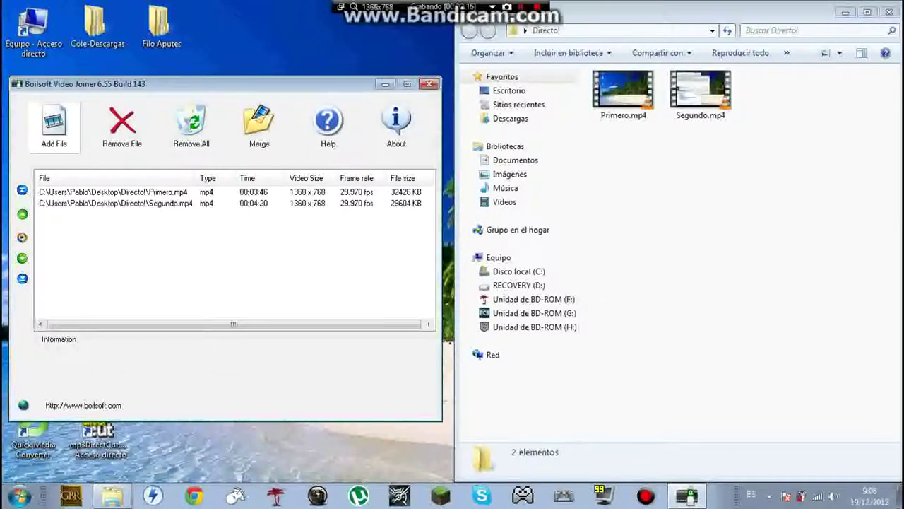
Start merging the listed videos using the Direct Stream Clone (No-re-encoding mode) option
drag(212, 84, 202, 56)
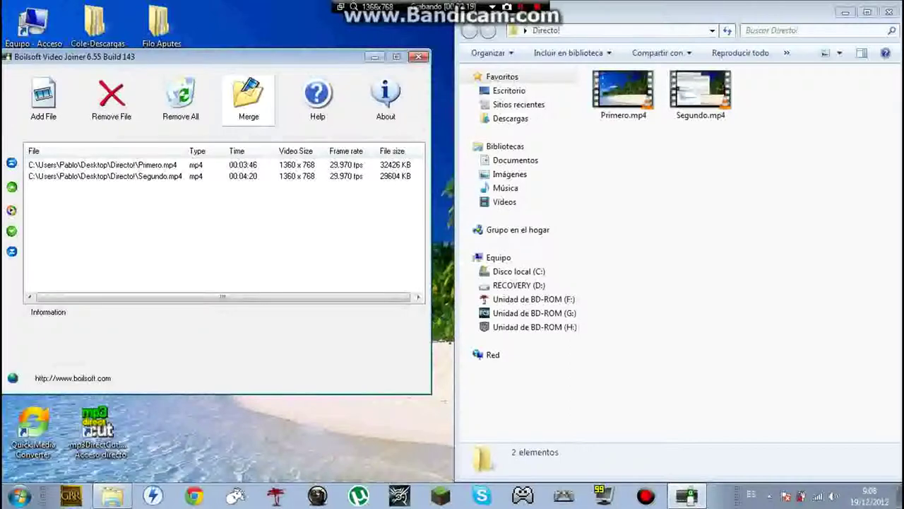
click(248, 98)
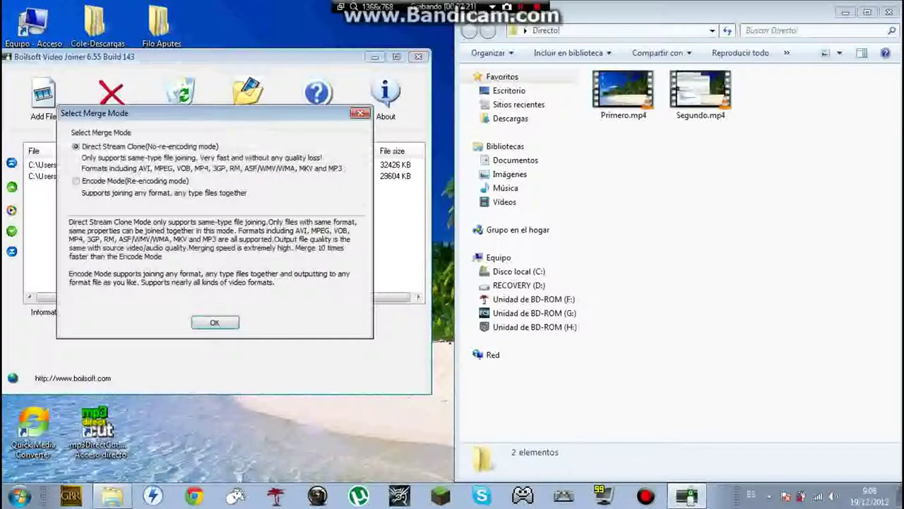
drag(226, 113, 339, 41)
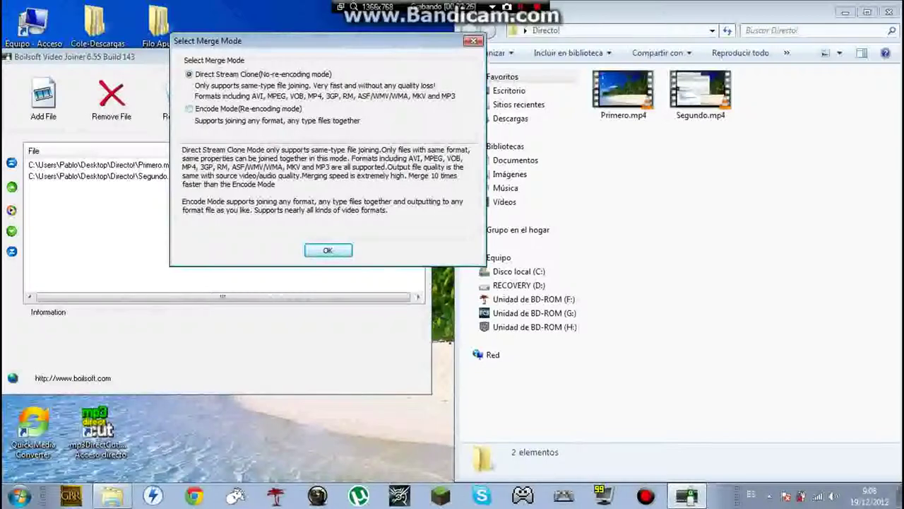
click(189, 109)
click(189, 75)
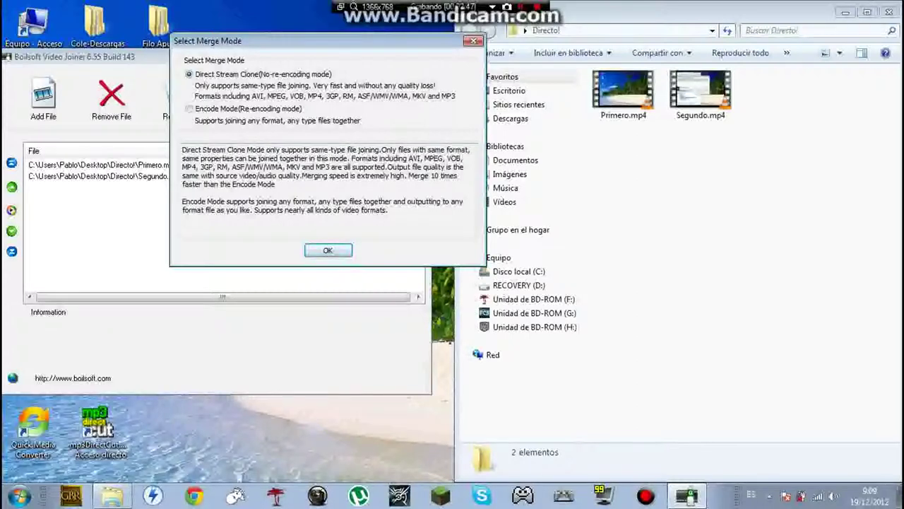
key(Return)
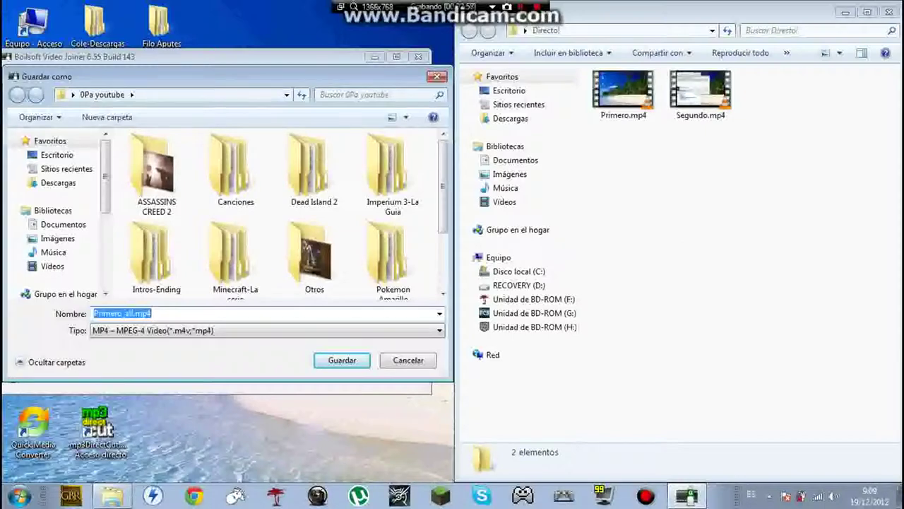
Choose the Directo! folder on the desktop as the save location for the joined video
drag(679, 12, 666, 135)
click(867, 27)
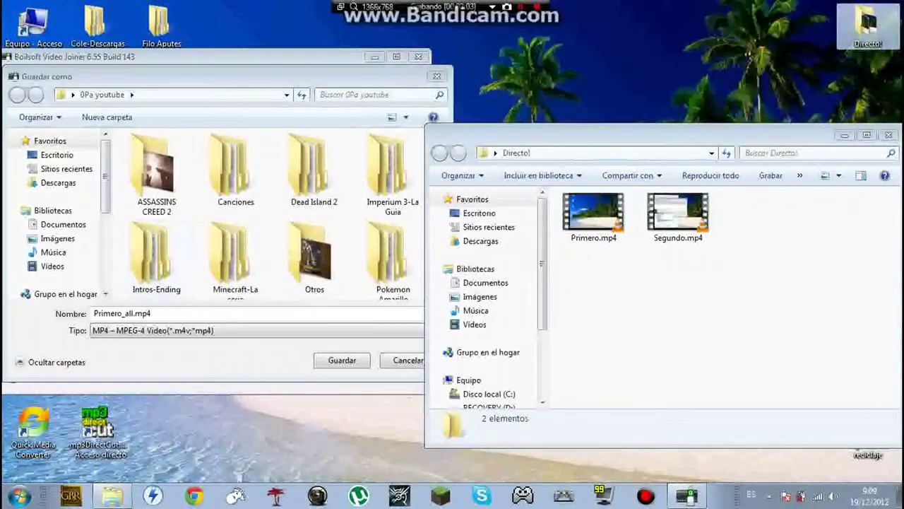
click(57, 155)
click(205, 186)
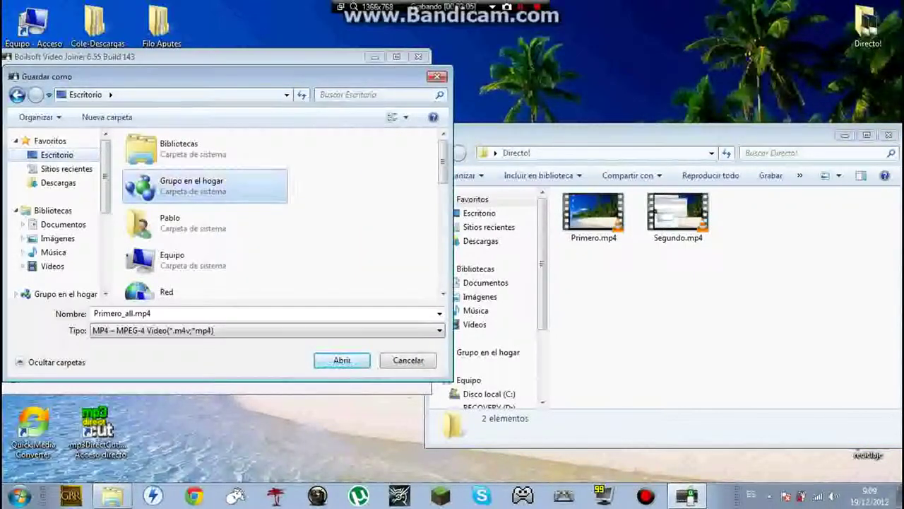
key(d)
key(Return)
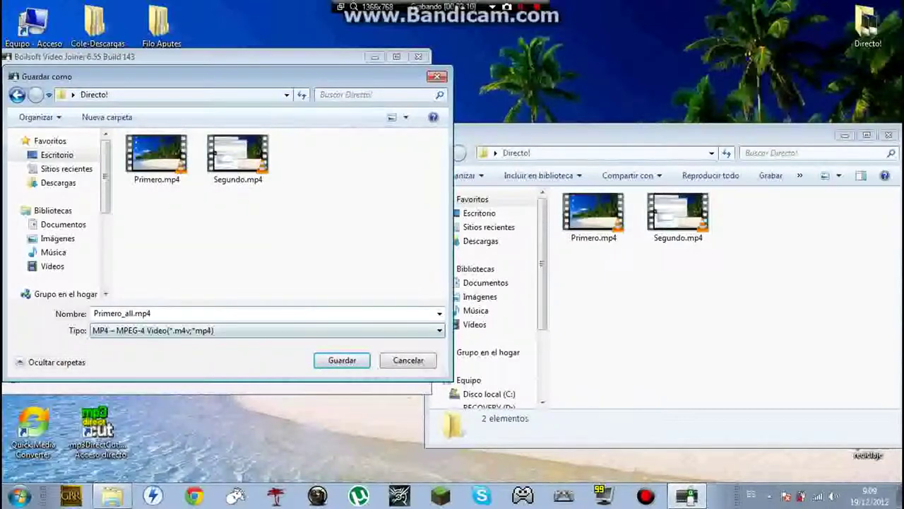
Name the output file Oficial.mp4, keeping the mp4 extension, and save it to run the join
click(141, 313)
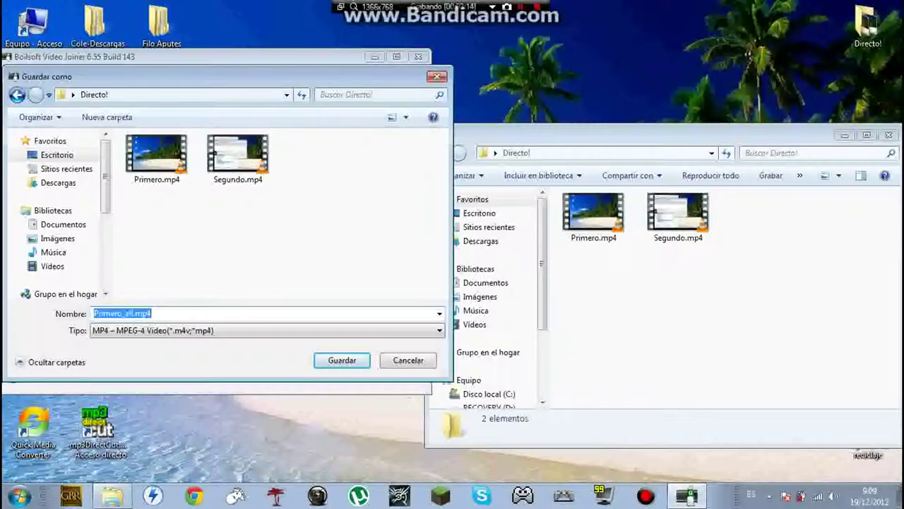
drag(133, 313, 94, 313)
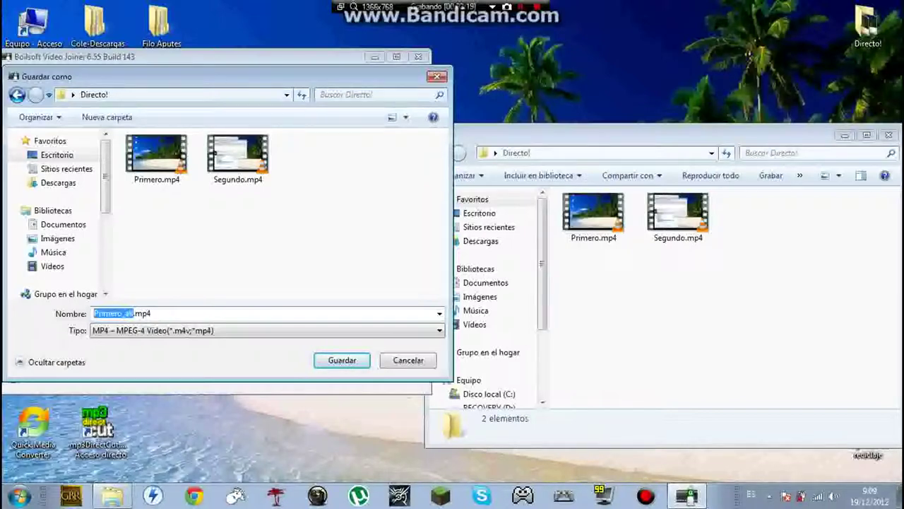
key(BackSpace)
text(O)
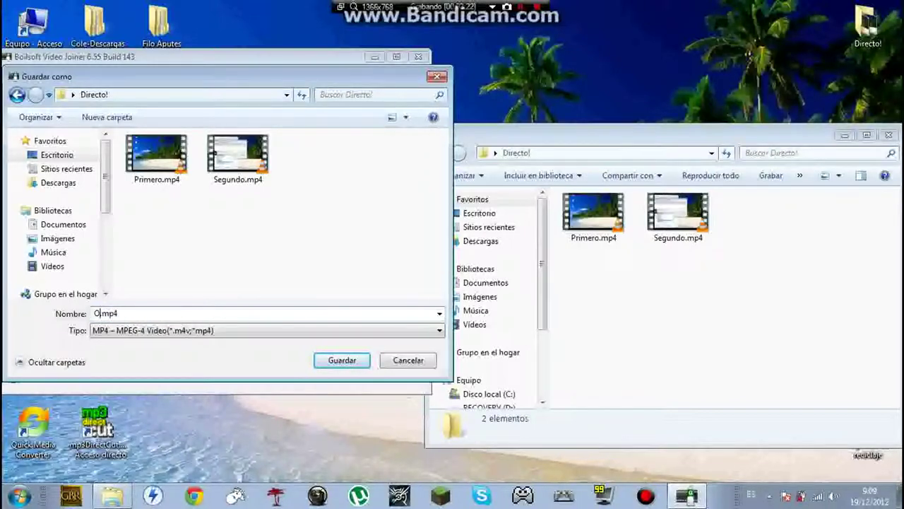
text(ficial)
drag(116, 313, 134, 313)
click(135, 313)
key(Return)
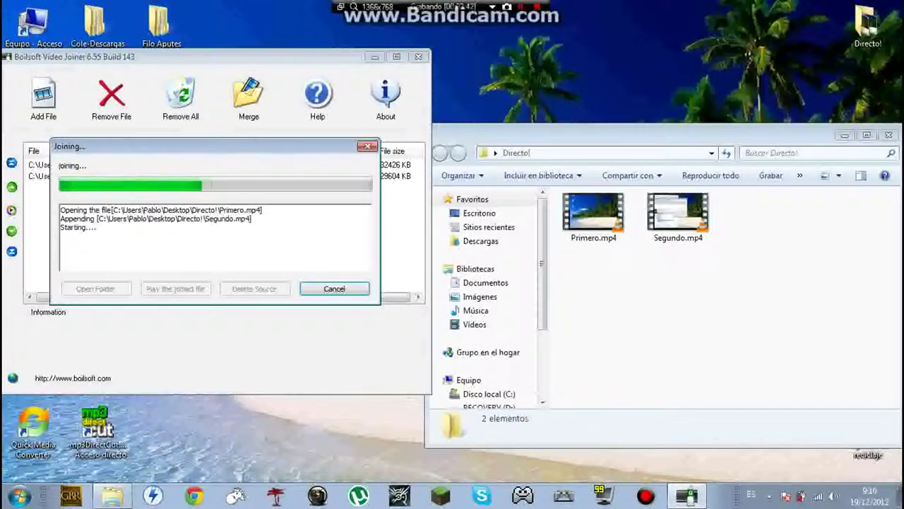
Bring the Directo! folder forward and check the combined duration of Primero.mp4 and Segundo.mp4
drag(636, 135, 567, 60)
click(609, 160)
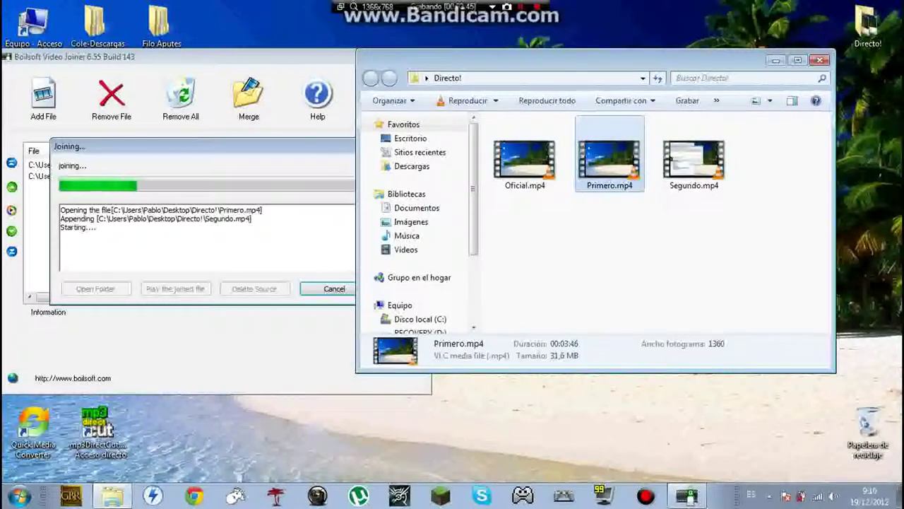
click(694, 159)
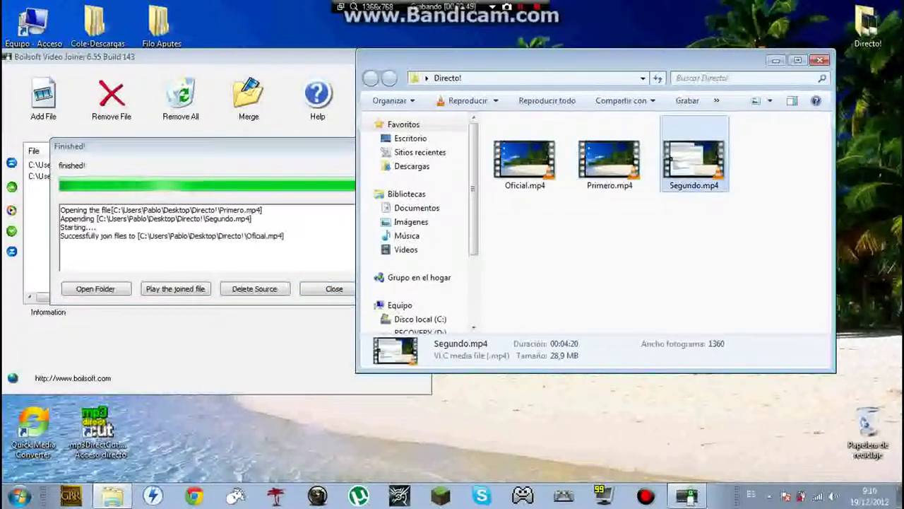
key(shift+Left)
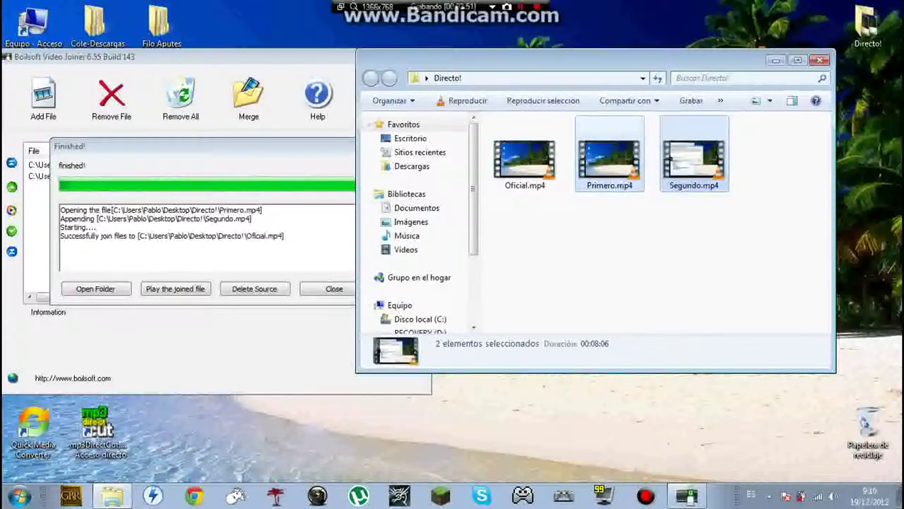
Dismiss the finished join report and close the video joiner
click(173, 236)
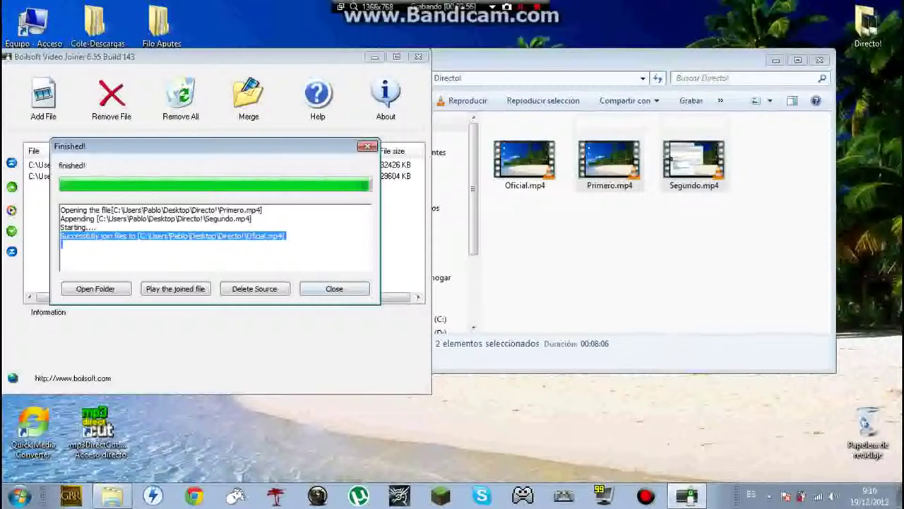
click(335, 289)
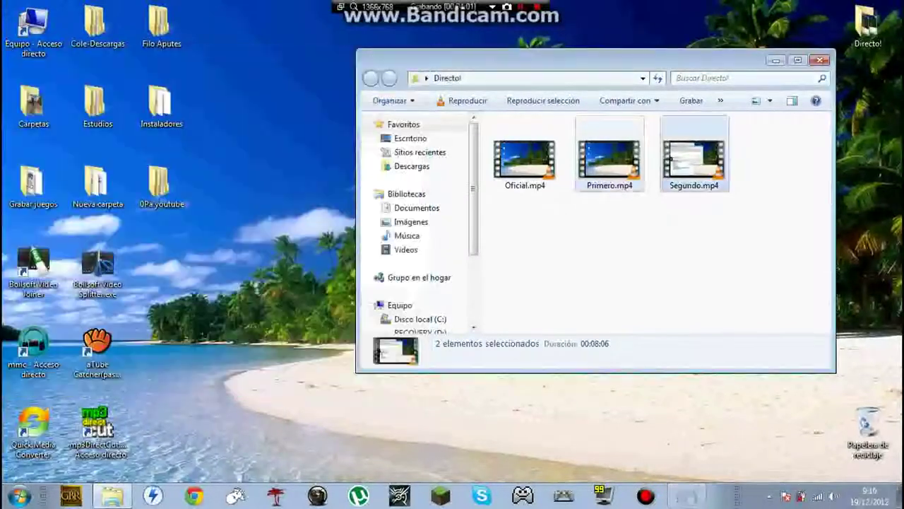
click(418, 56)
Move the Directo! folder window to the middle of the desktop
drag(509, 59, 342, 56)
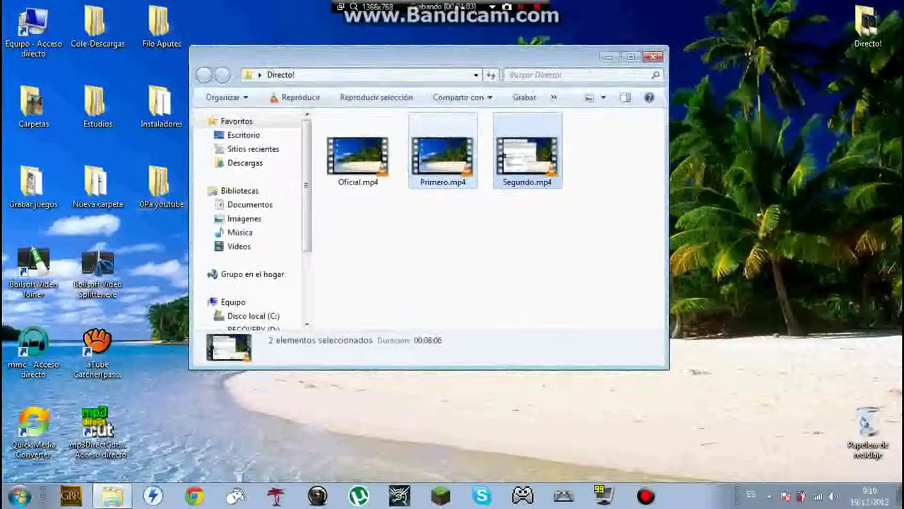
drag(426, 224, 515, 149)
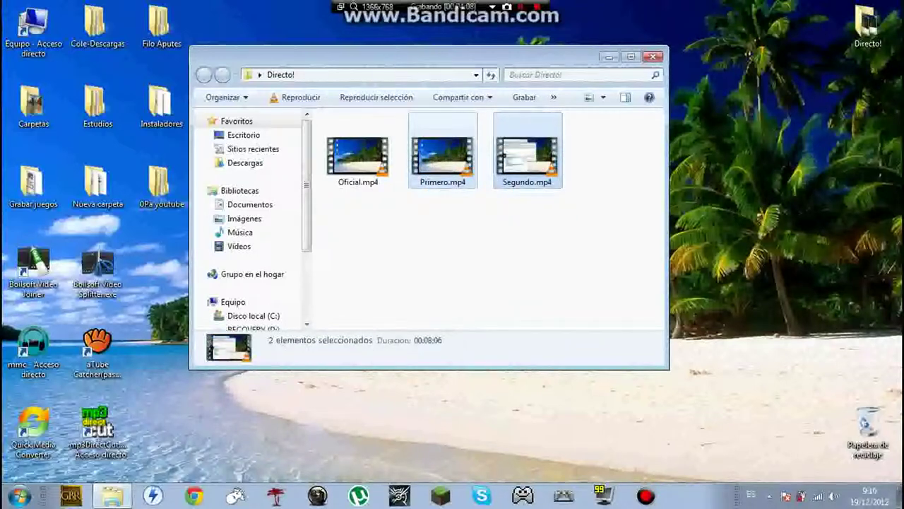
Delete the source clips Primero.mp4 and Segundo.mp4 from the Directo! folder, sending them to the recycle bin
right_click(532, 146)
click(567, 364)
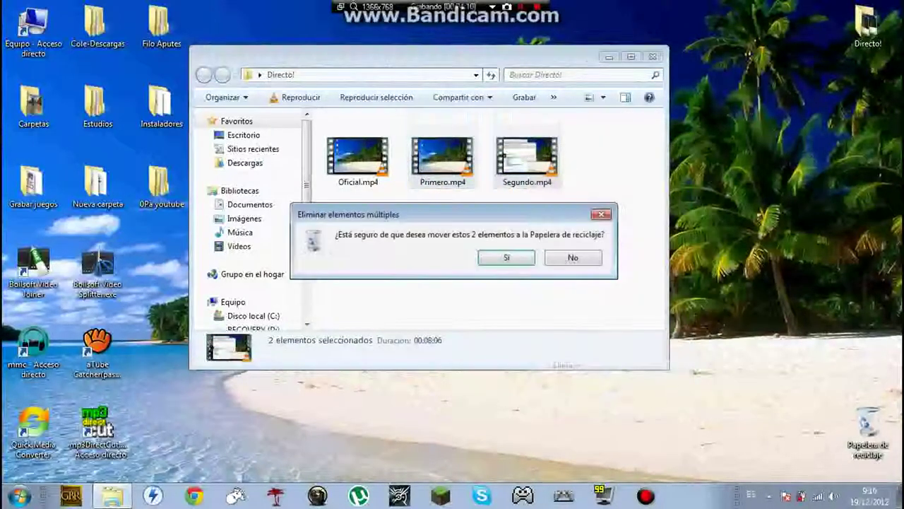
click(504, 256)
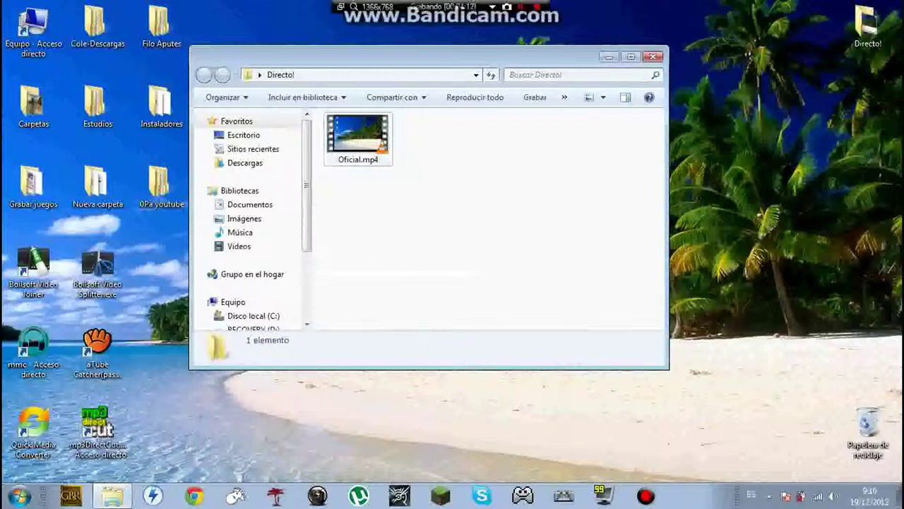
Check the duration and size of Oficial.mp4, and close the Directo! folder window
click(359, 140)
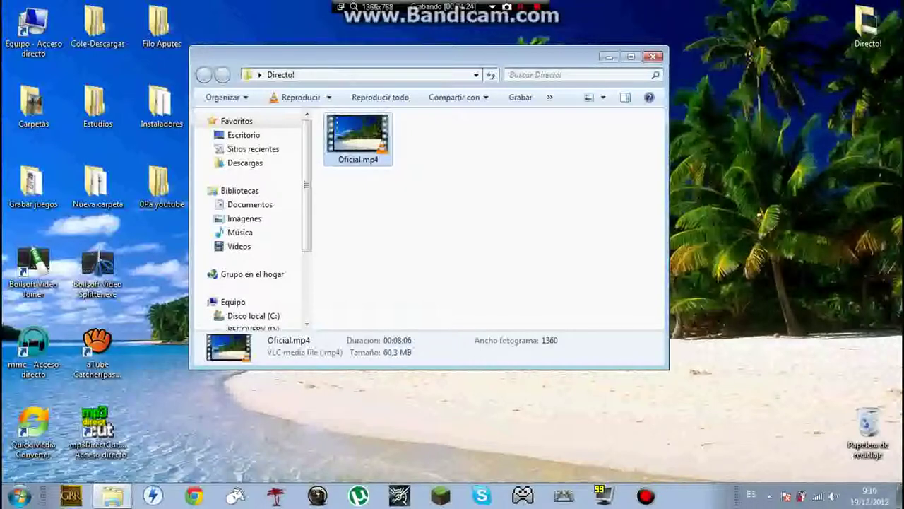
click(487, 226)
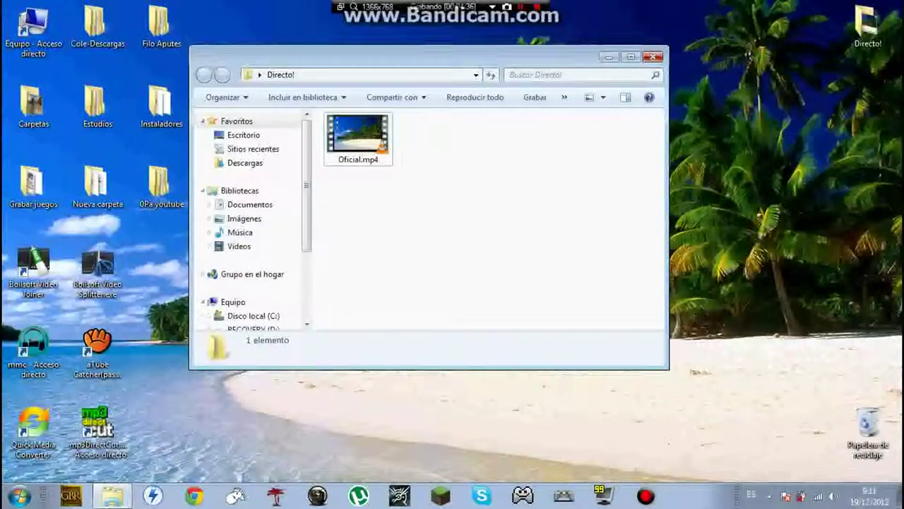
click(653, 56)
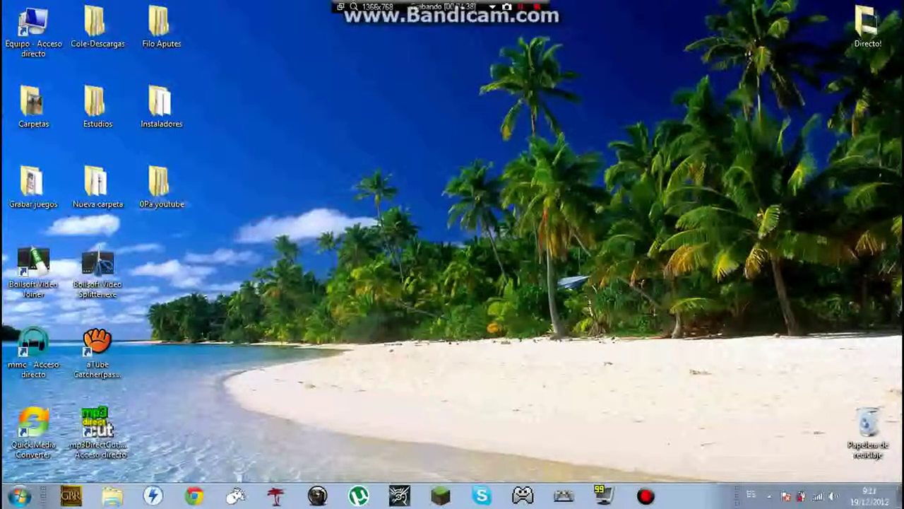
Switch to Chrome and search the web for Boilsoft Video Joiner
click(194, 495)
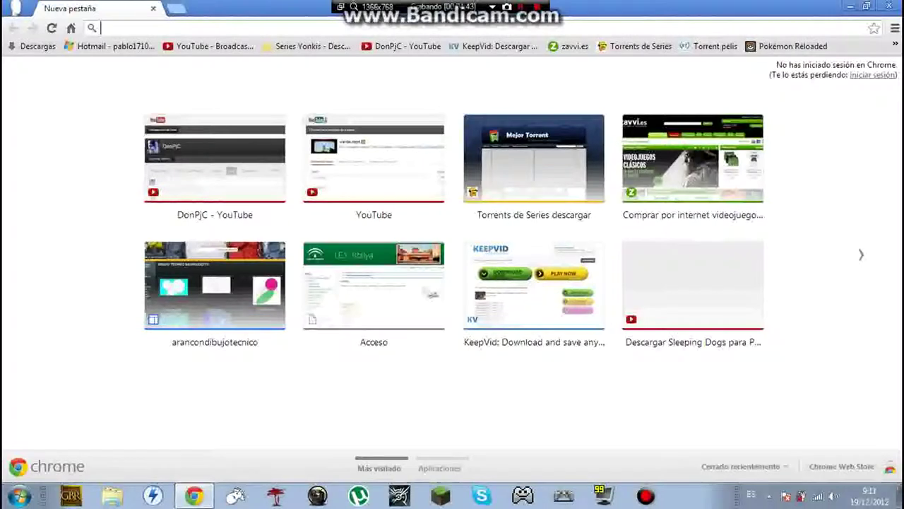
text(Boilsoft Video Joiner)
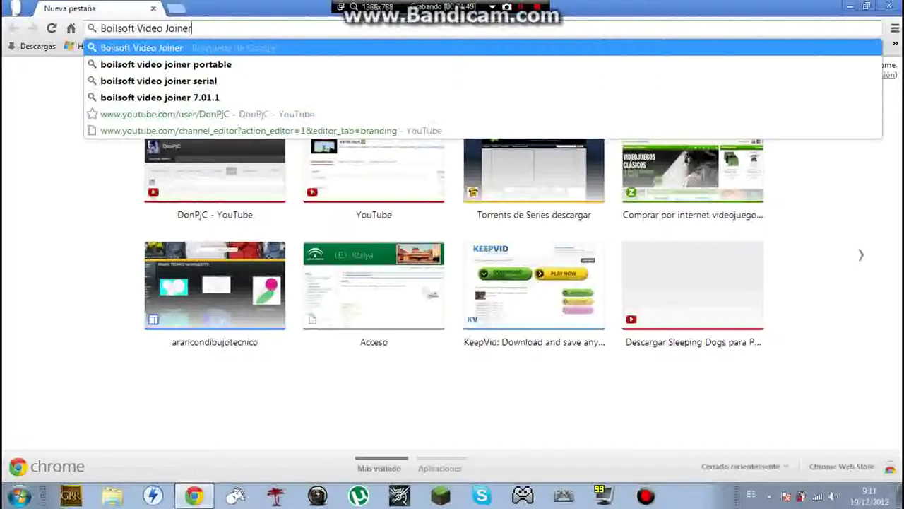
key(Return)
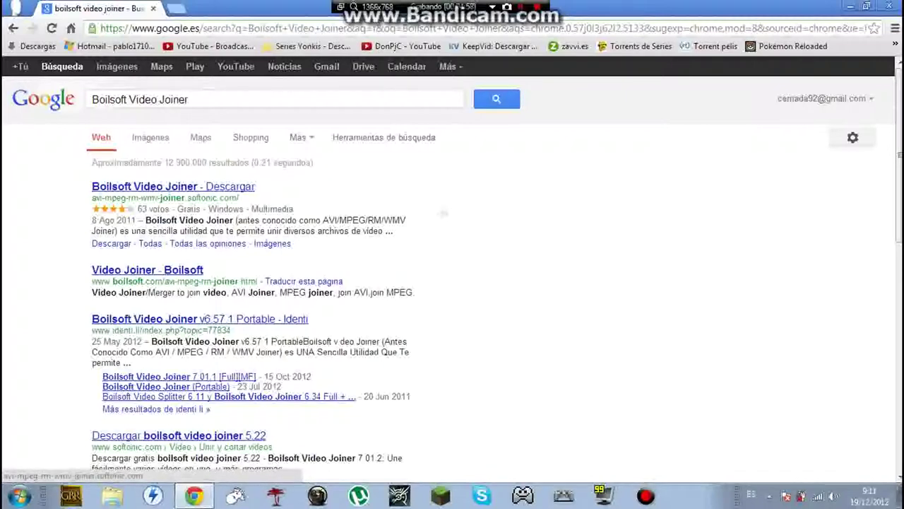
View the Softonic download page for Boilsoft Video Joiner from the search results, and close the browser tab
click(142, 187)
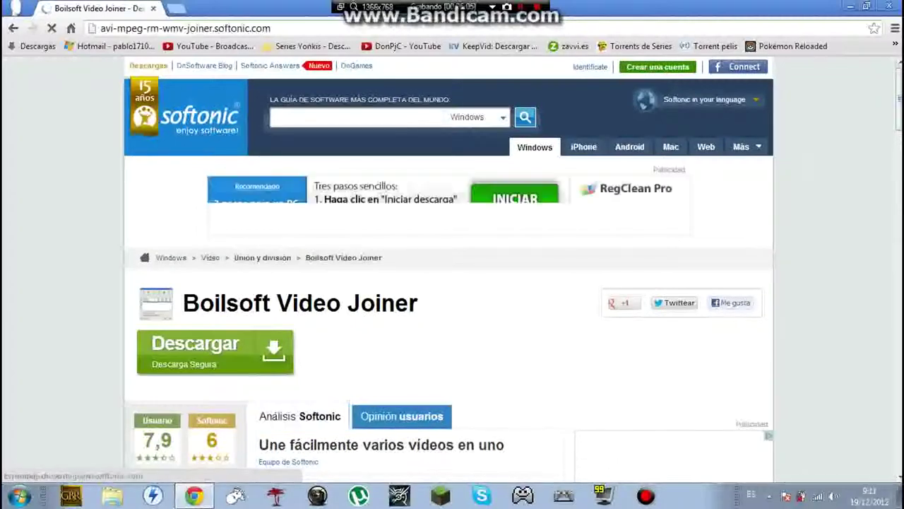
scroll(274, 244, down, 3)
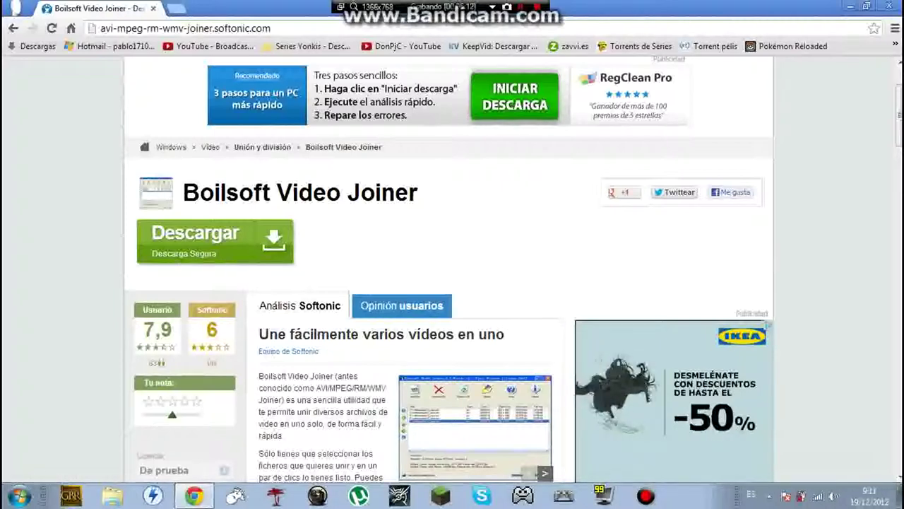
click(152, 9)
mouse_move(414, 117)
mouse_down()
mouse_move(586, 245)
mouse_move(654, 359)
mouse_move(304, 170)
mouse_move(315, 88)
mouse_up()
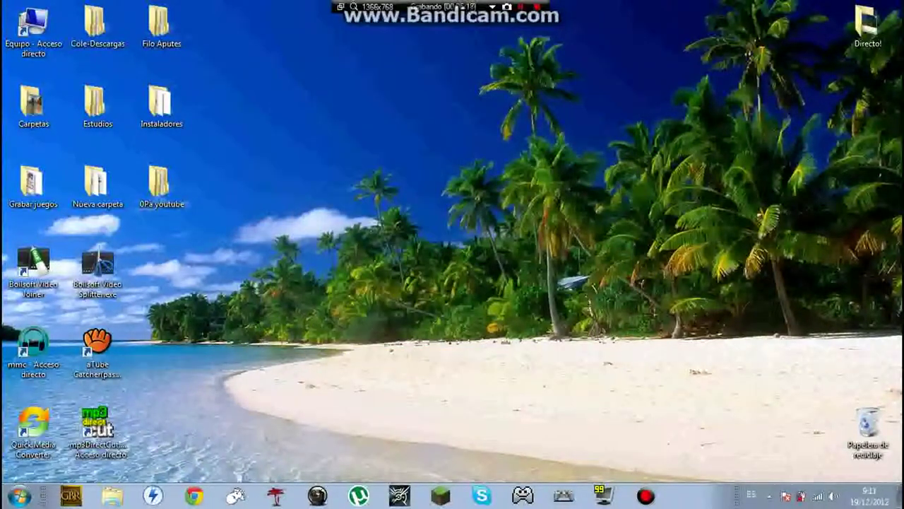
drag(645, 84, 313, 343)
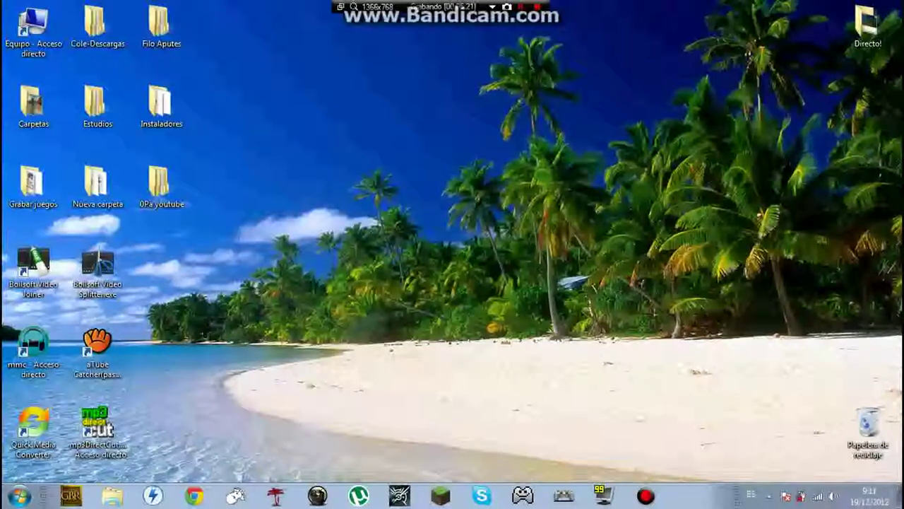